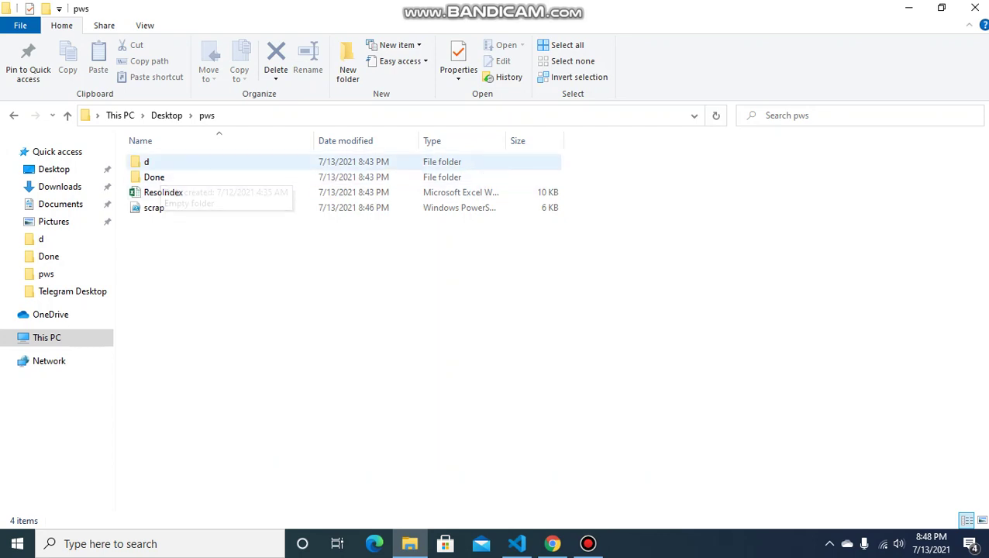
- Examine the files in the d folder and return to the pws folder
double_click(146, 161)
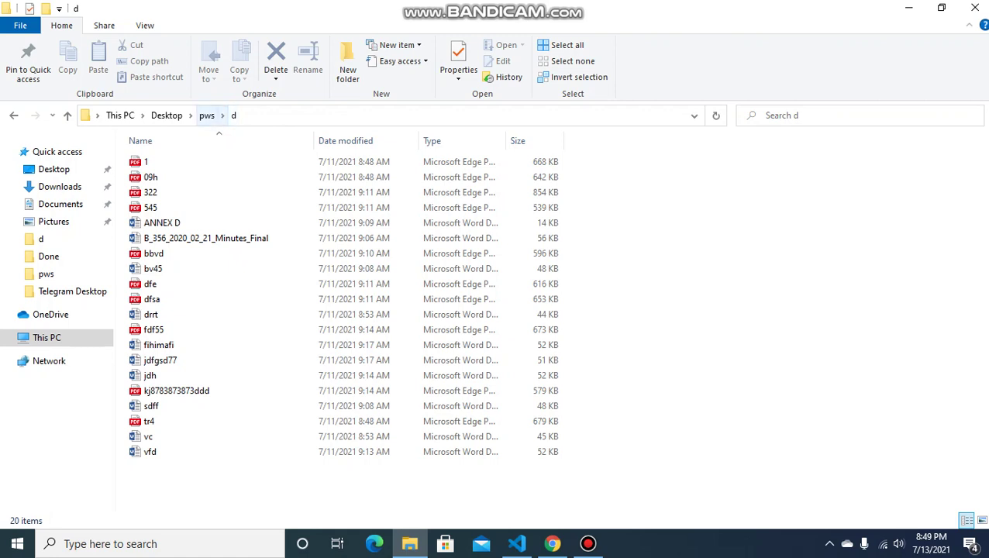
left_click(206, 116)
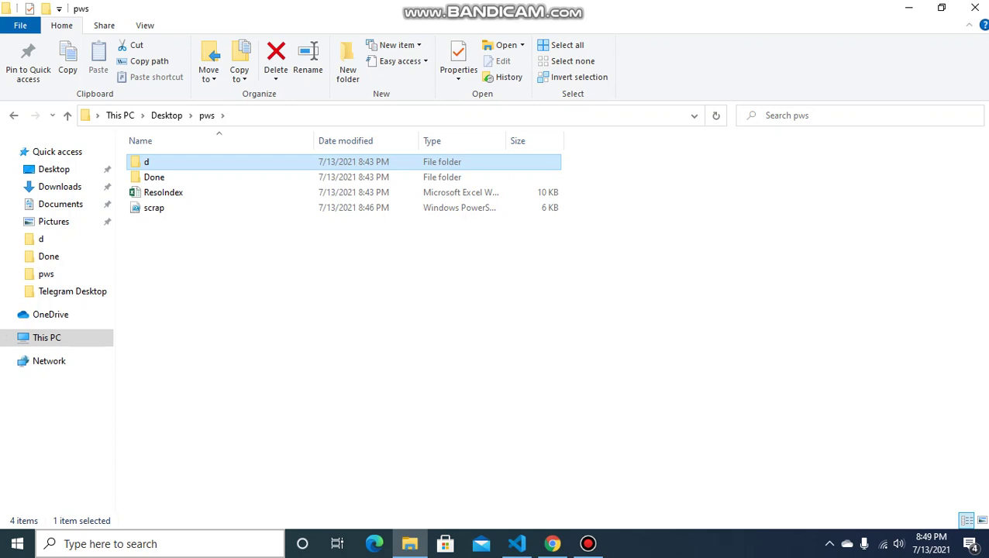
- Open Task Scheduler and start a new task named "Doc to Excel"
left_click(159, 543)
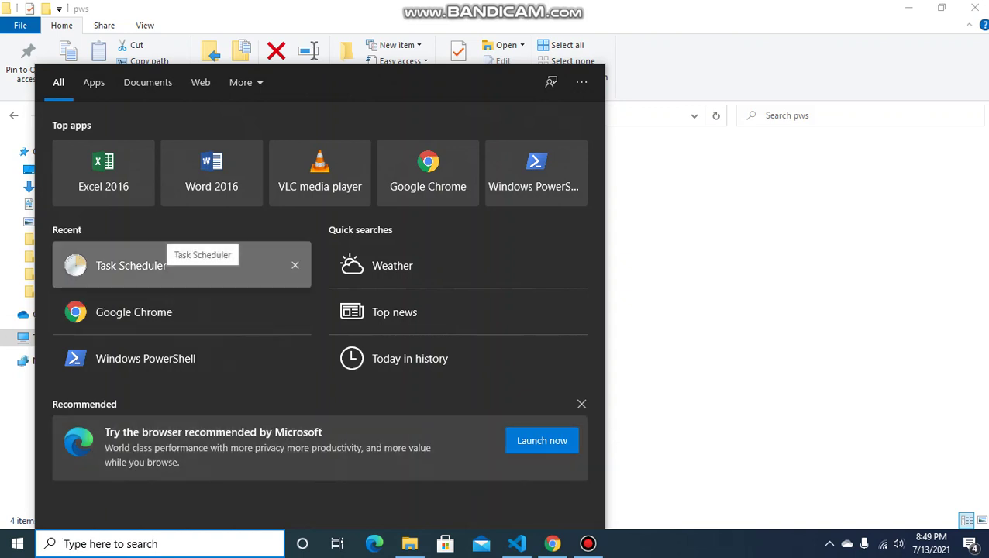
left_click(179, 265)
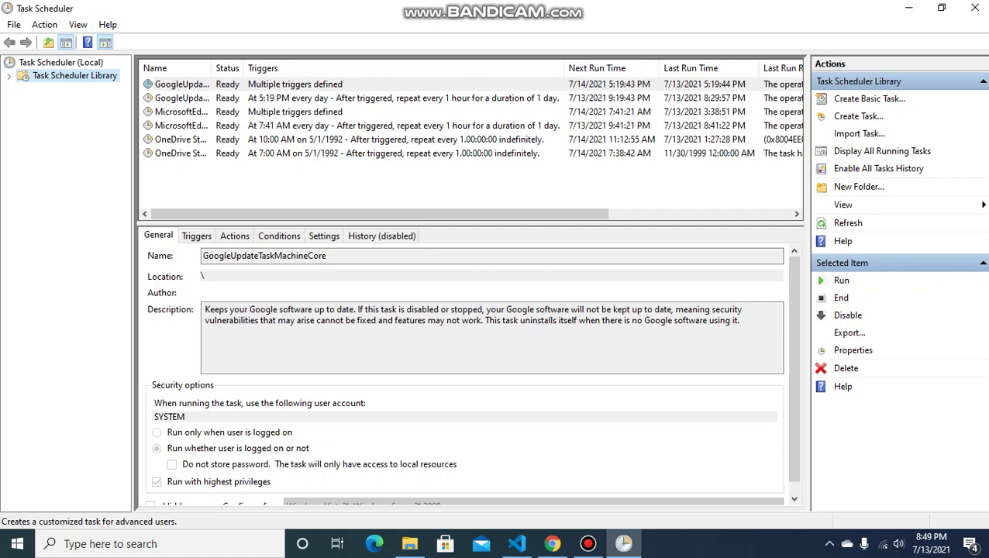
left_click(858, 115)
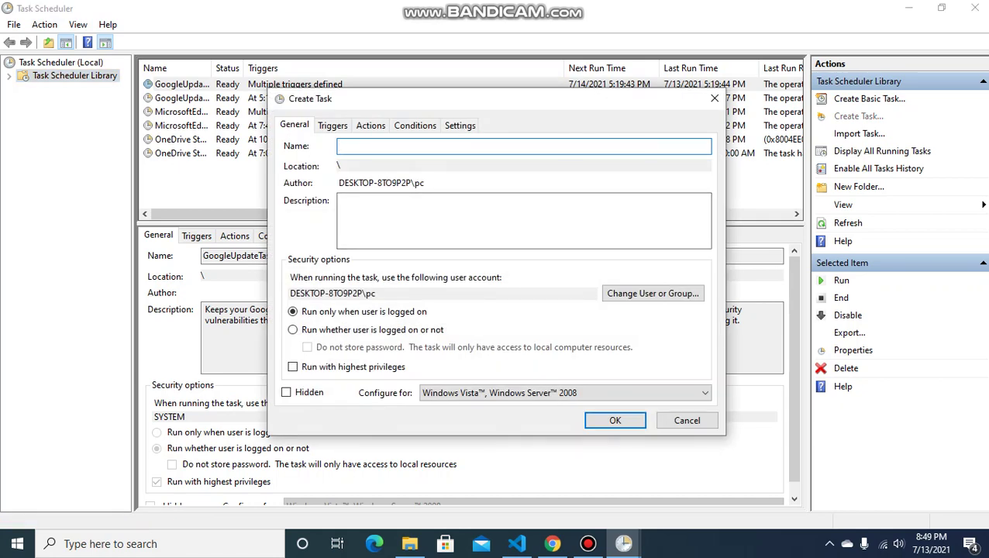
type("Doc to Excel")
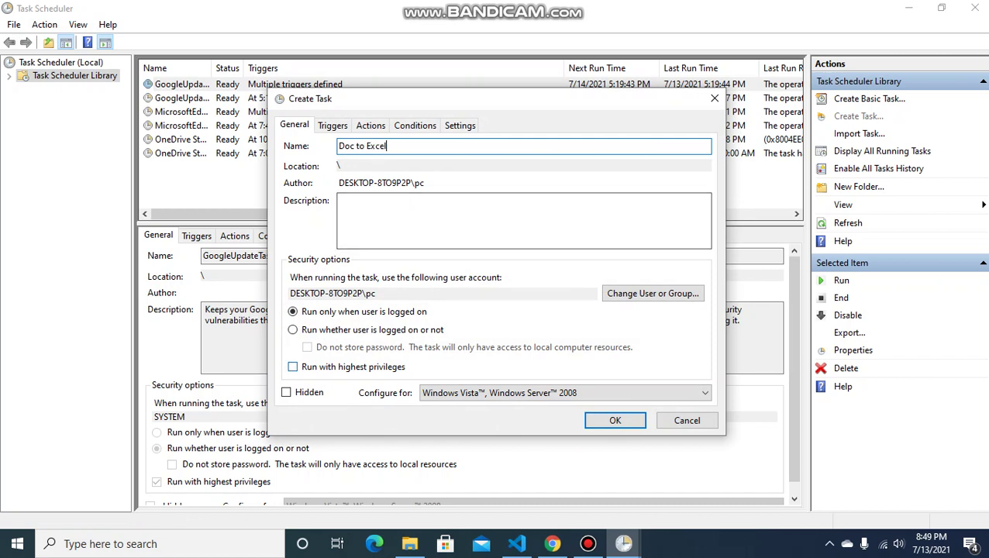
- Add a daily schedule trigger to the task that repeats every 5 minutes indefinitely
left_click(333, 124)
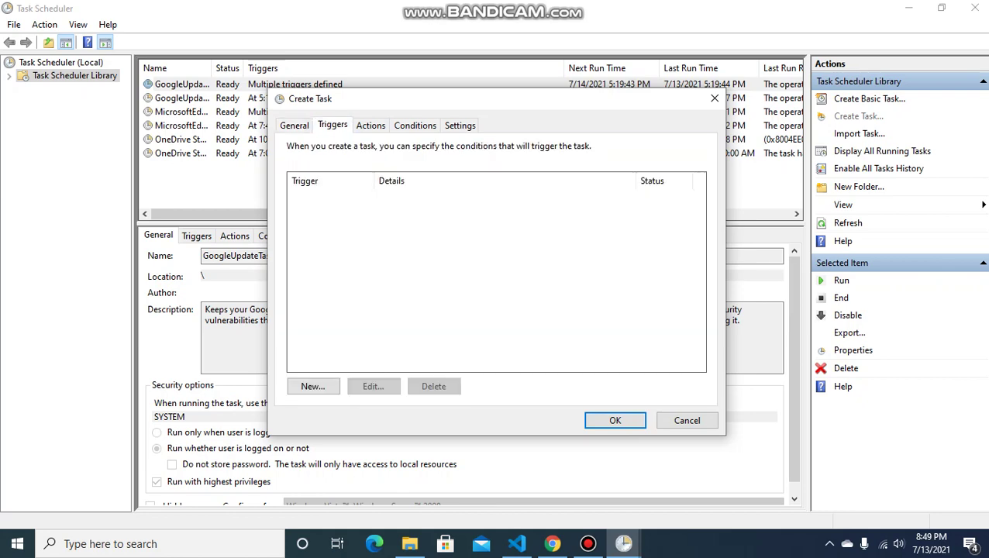
left_click(312, 386)
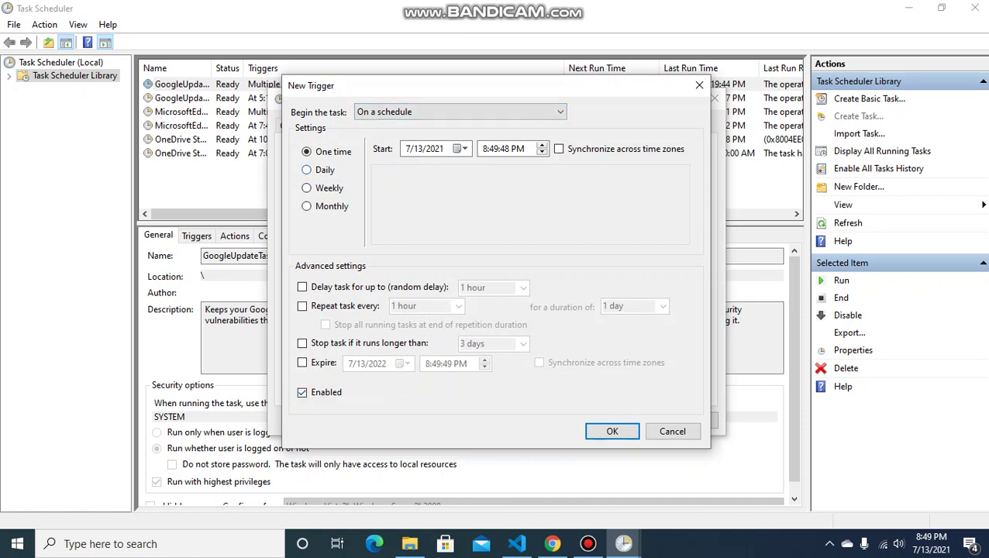
left_click(306, 169)
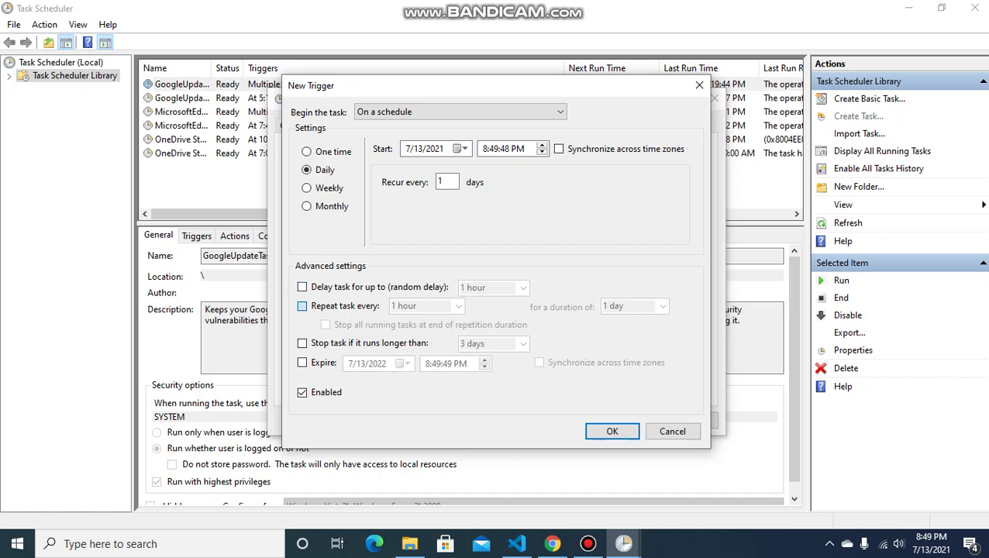
left_click(302, 306)
left_click(458, 306)
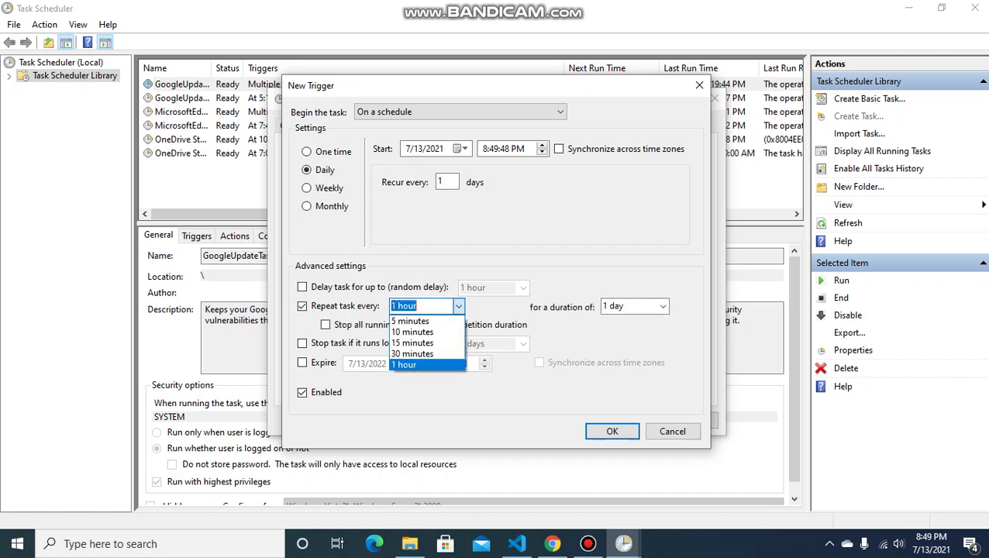
left_click(411, 319)
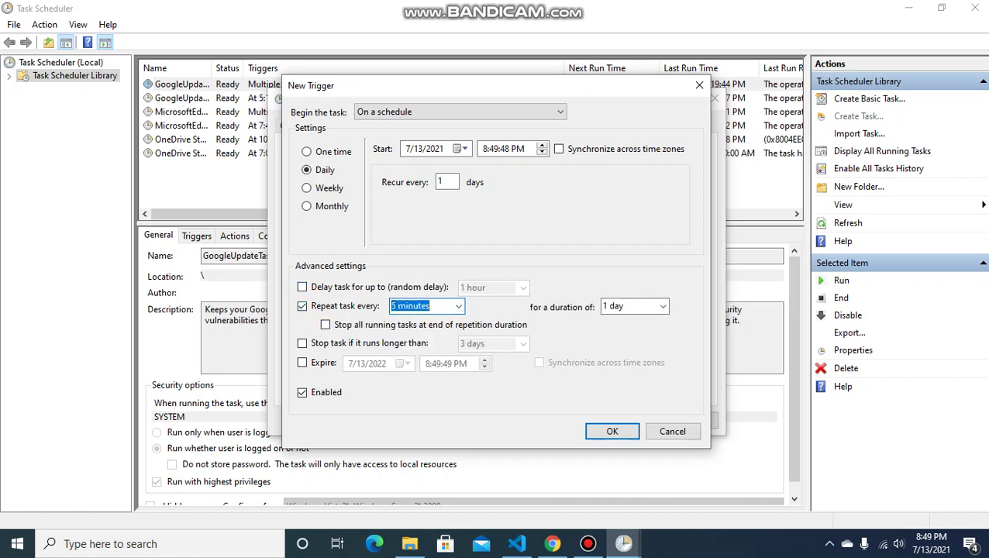
left_click(662, 306)
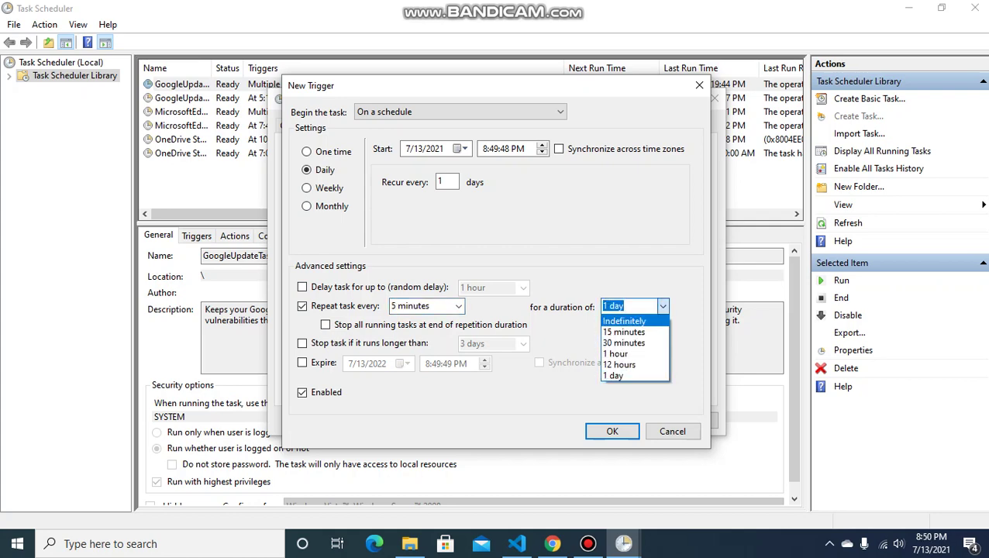
key("Return")
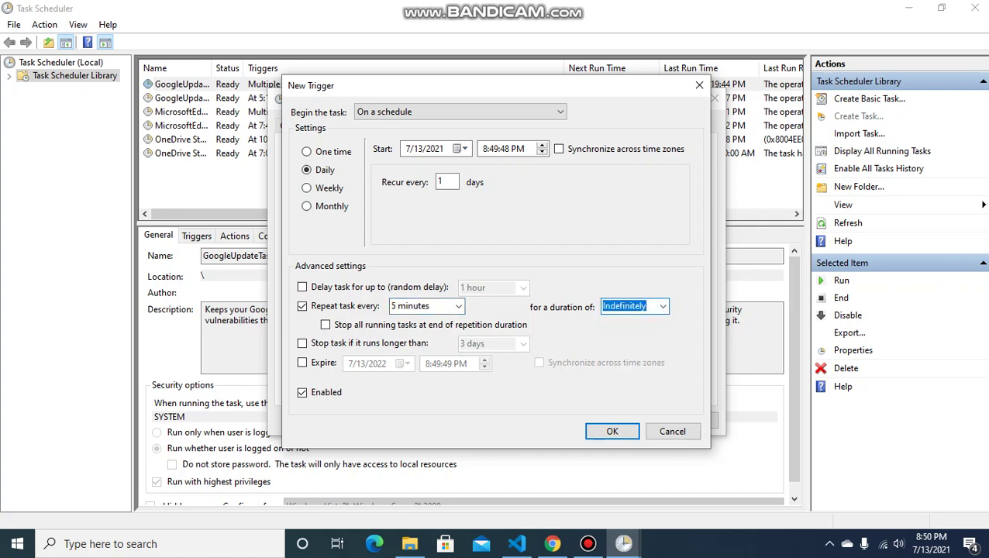
key("Return")
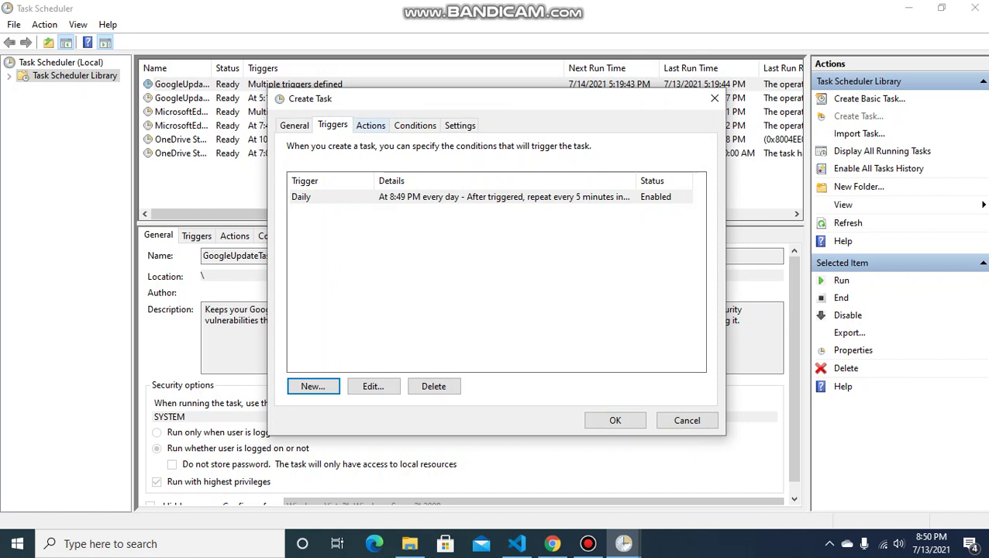
- Create a new action for the task that starts the program powershell
key("ctrl+Tab")
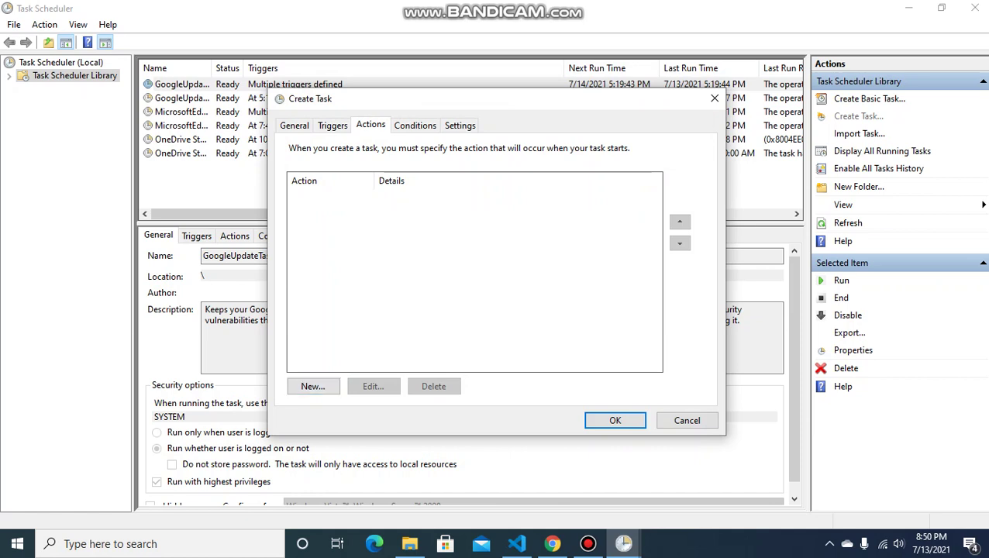
left_click(313, 386)
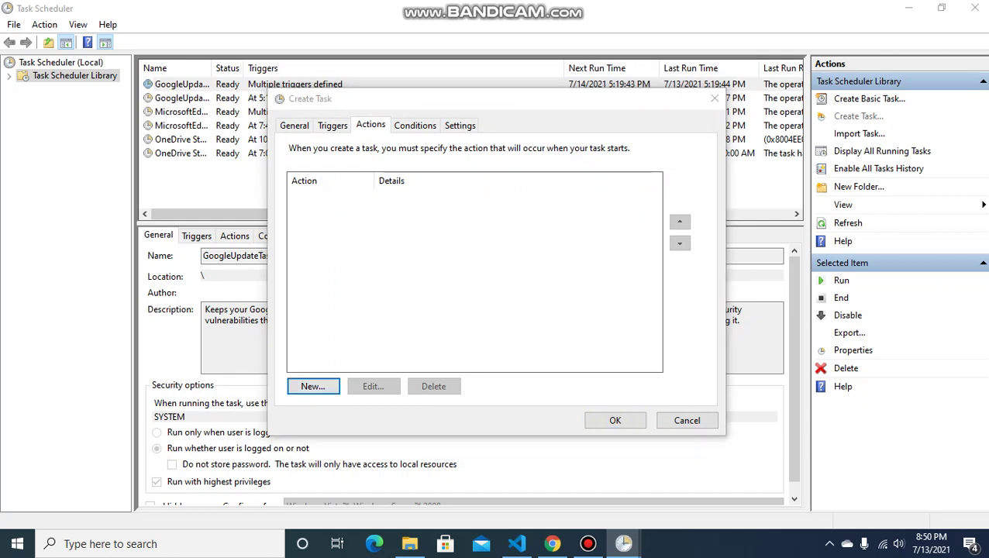
left_click(460, 201)
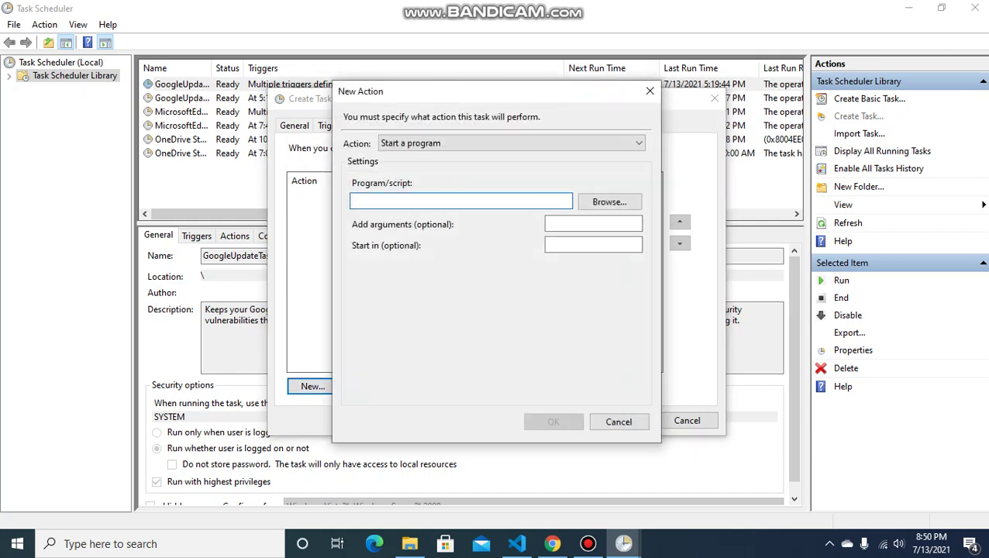
type("powr")
key("BackSpace")
type("ersh")
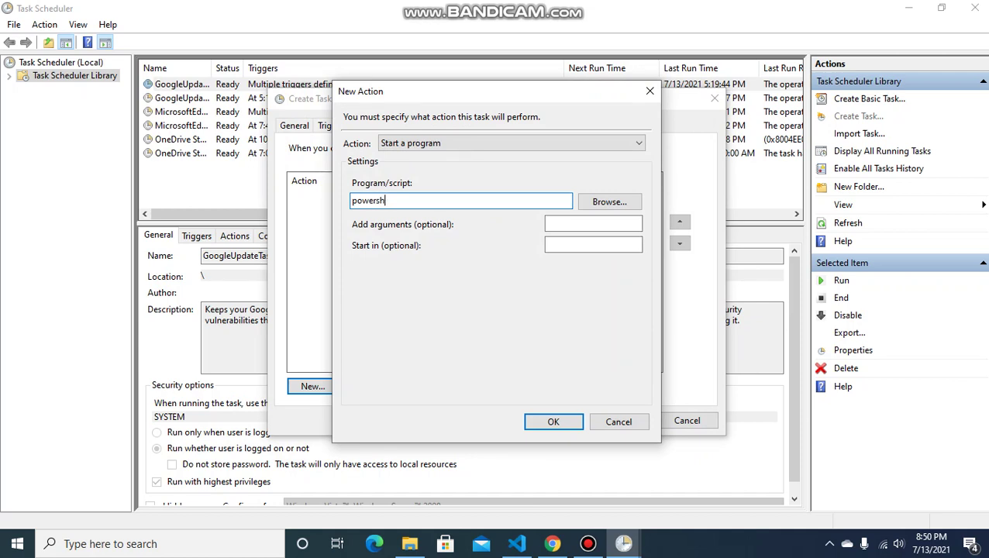
type("ell")
- Set the action's arguments to -File C:\Users\pc\Desktop\pws\scrap.ps1, copying the folder path from the script in VS Code, and save the action
left_click(593, 224)
type("-Fil")
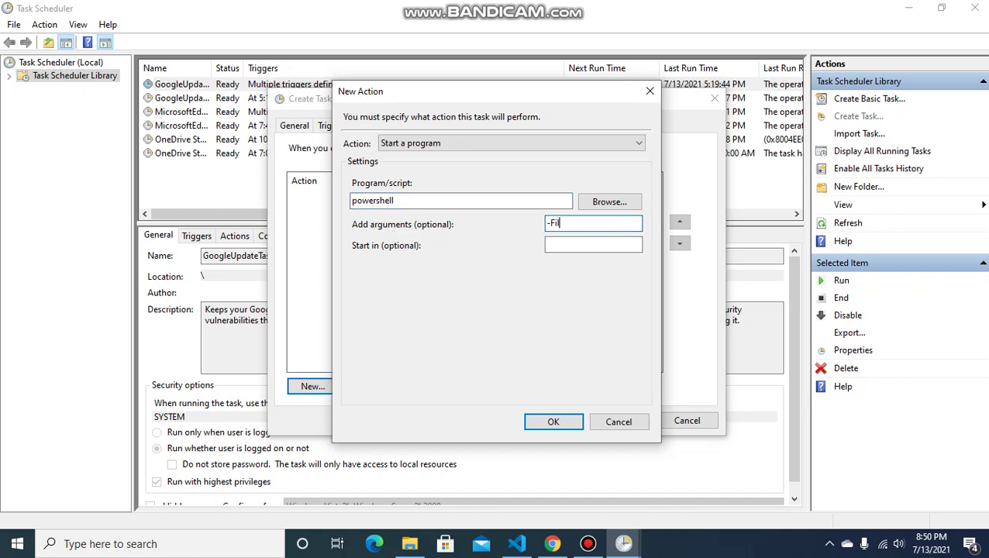
type("e")
left_click(516, 543)
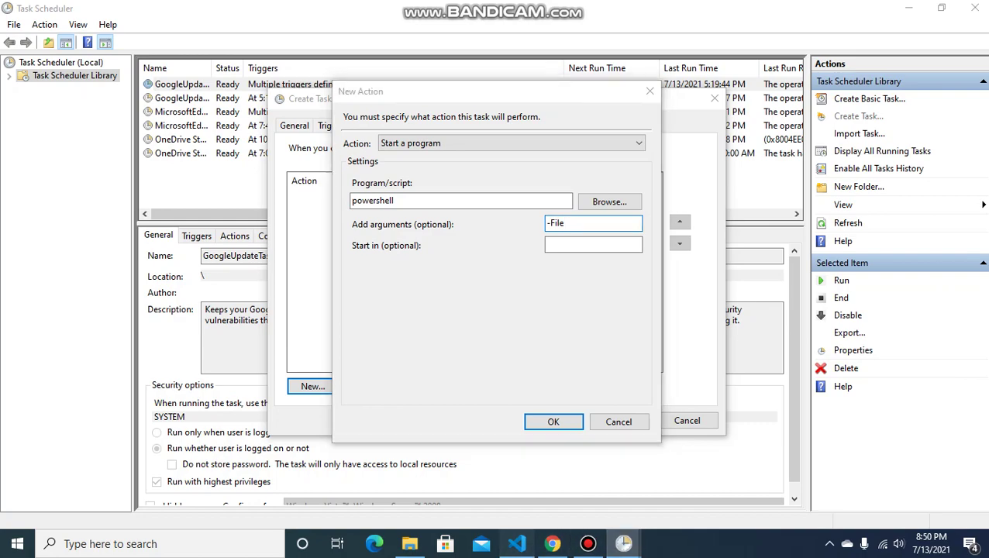
left_click_drag(269, 70, 404, 70)
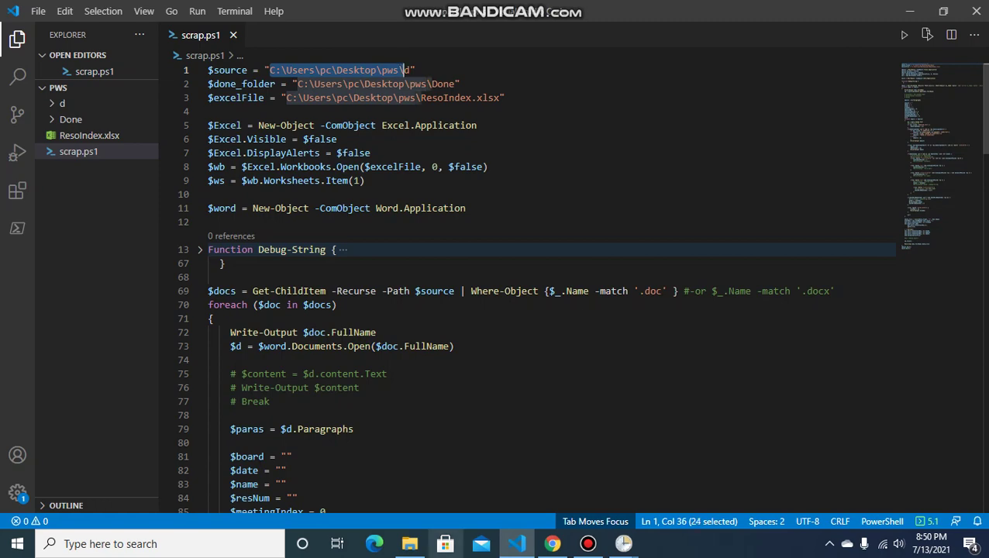
left_click(410, 544)
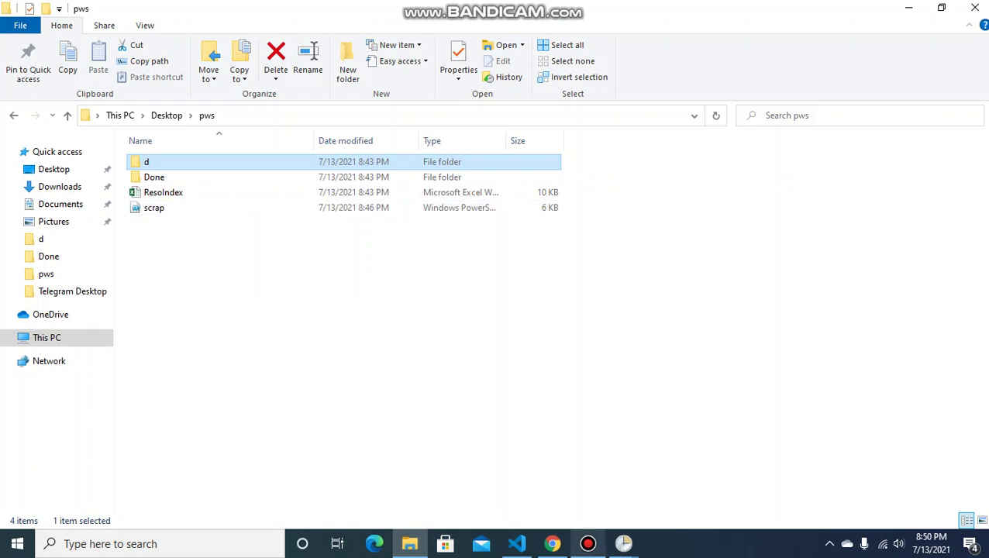
left_click(623, 544)
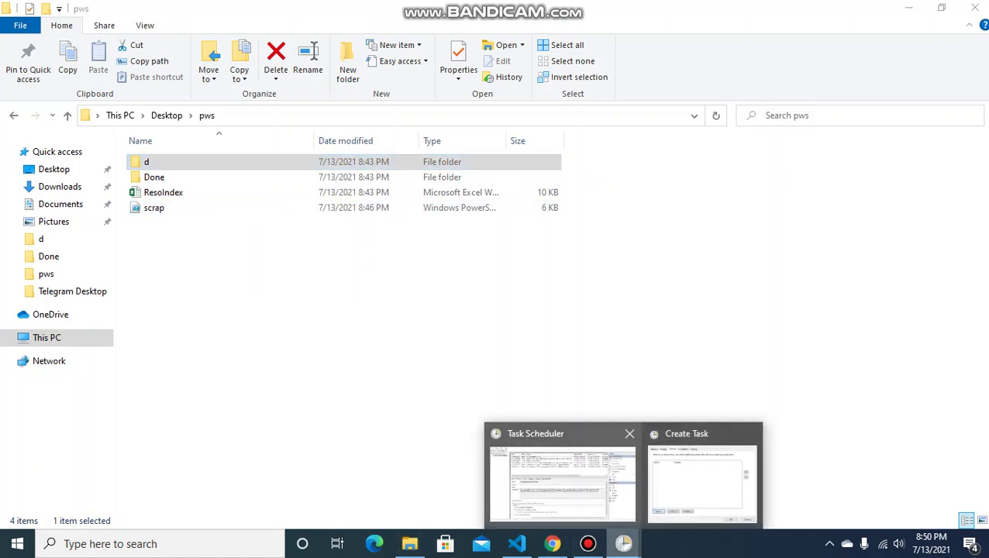
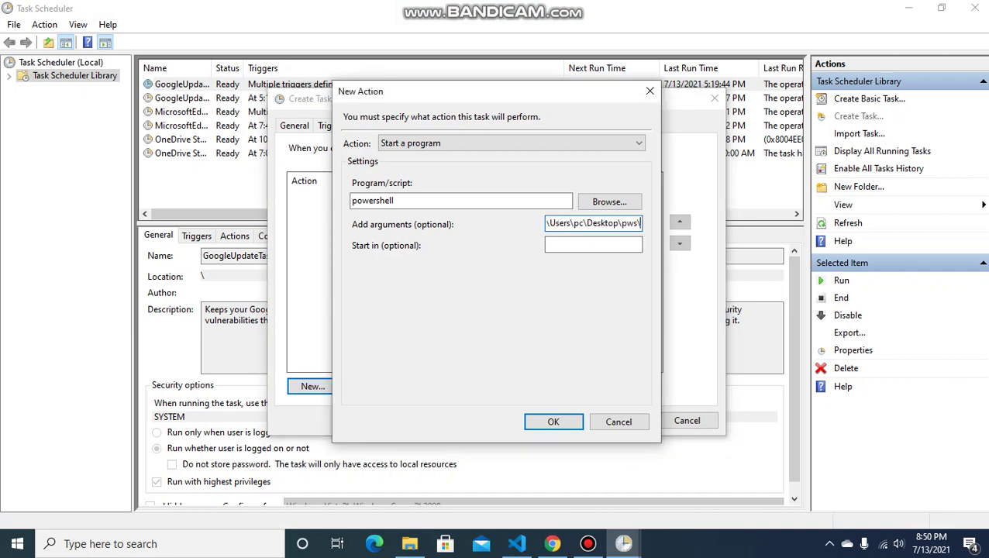
type("s")
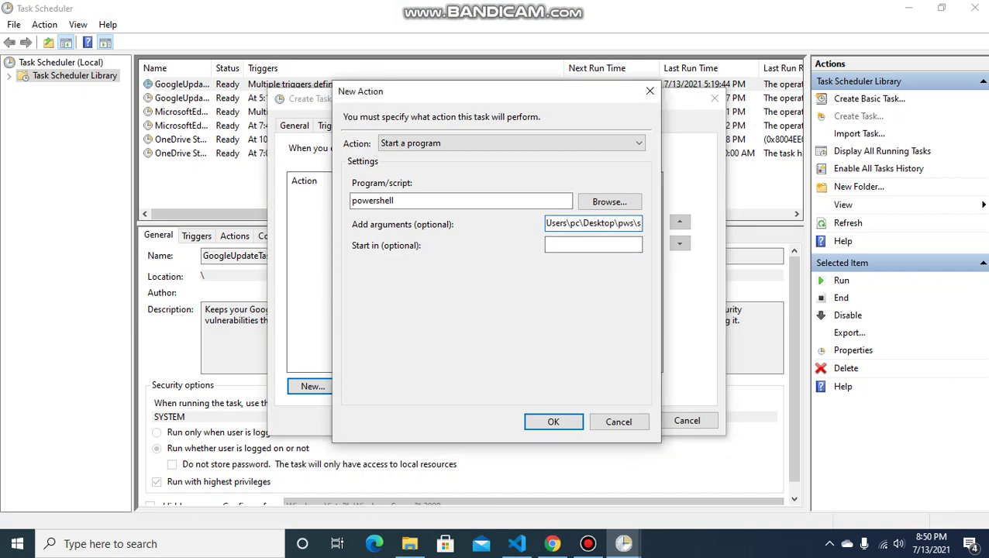
type("crap.ps1")
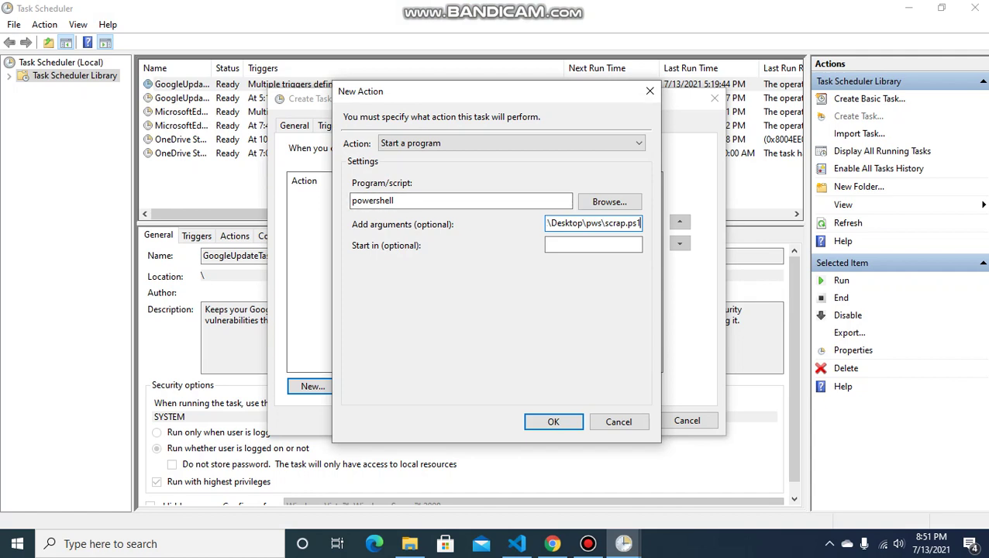
key("Return")
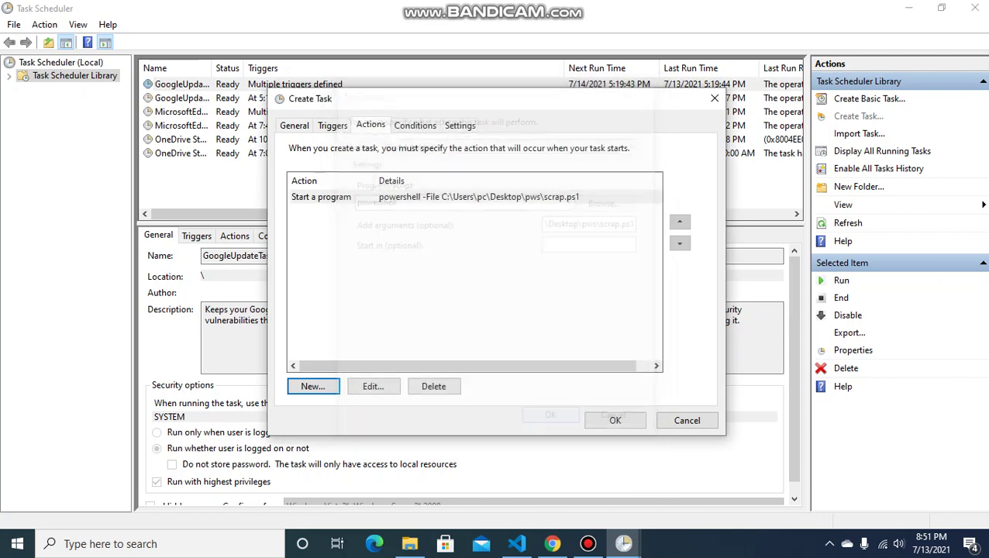
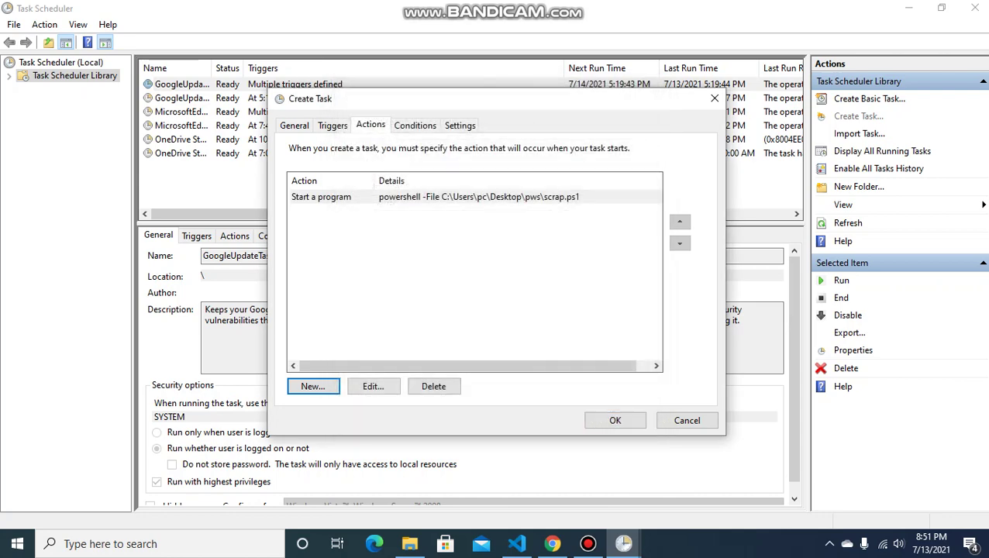
- Review the task's conditions and settings, keeping the defaults, and save the Doc to Excel task
left_click(415, 125)
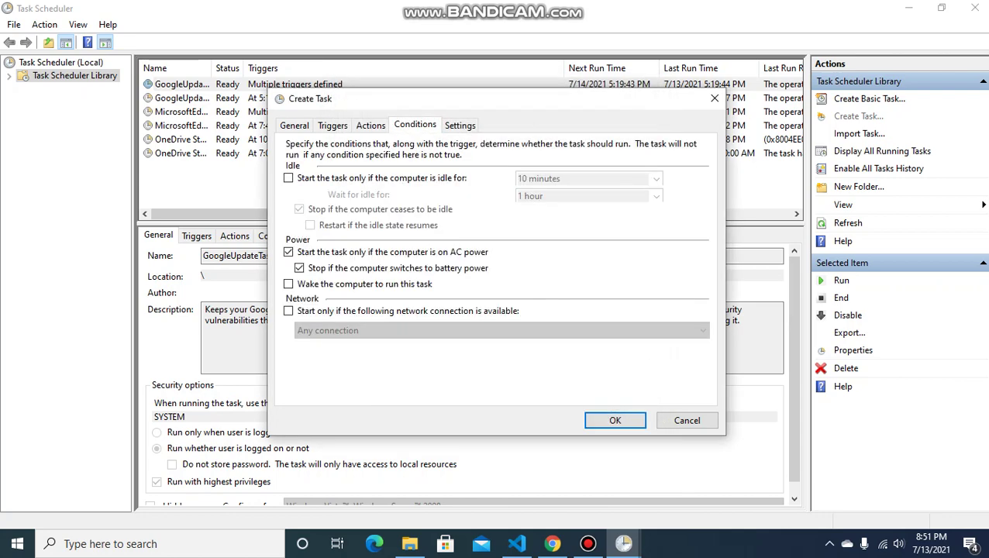
left_click(460, 125)
left_click(415, 124)
key("Return")
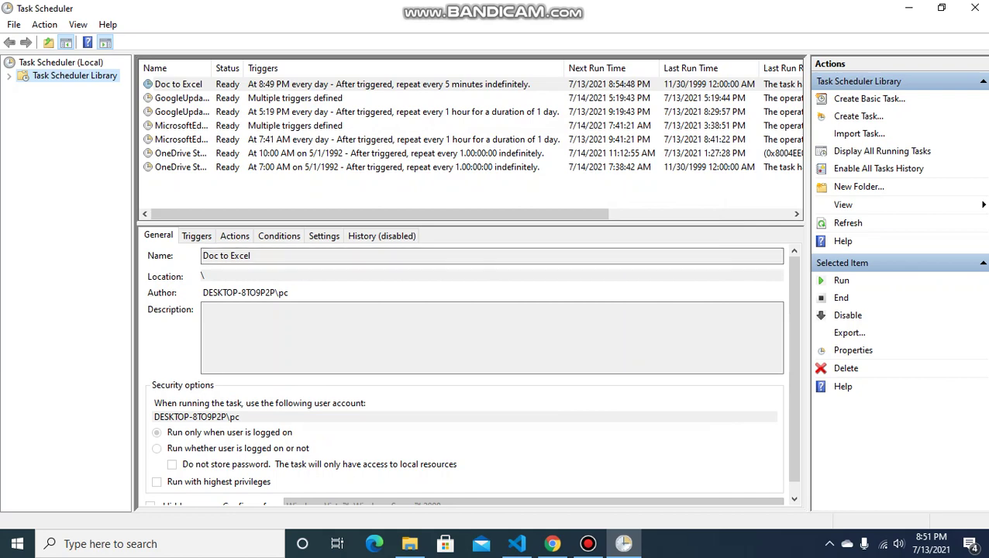
- Switch to File Explorer and examine the ResoIndex workbook and the Done folder inside pws
left_click(410, 543)
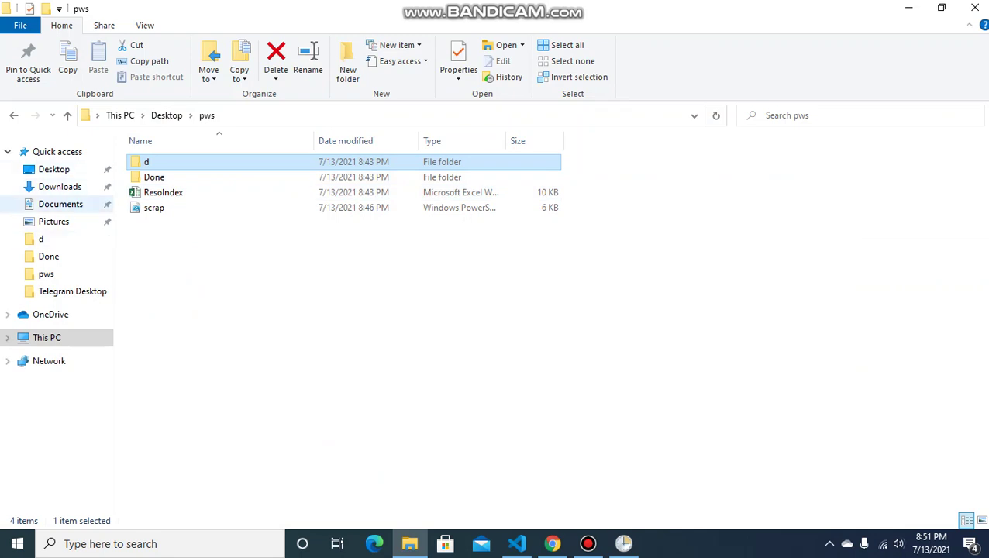
left_click(163, 192)
key("Return")
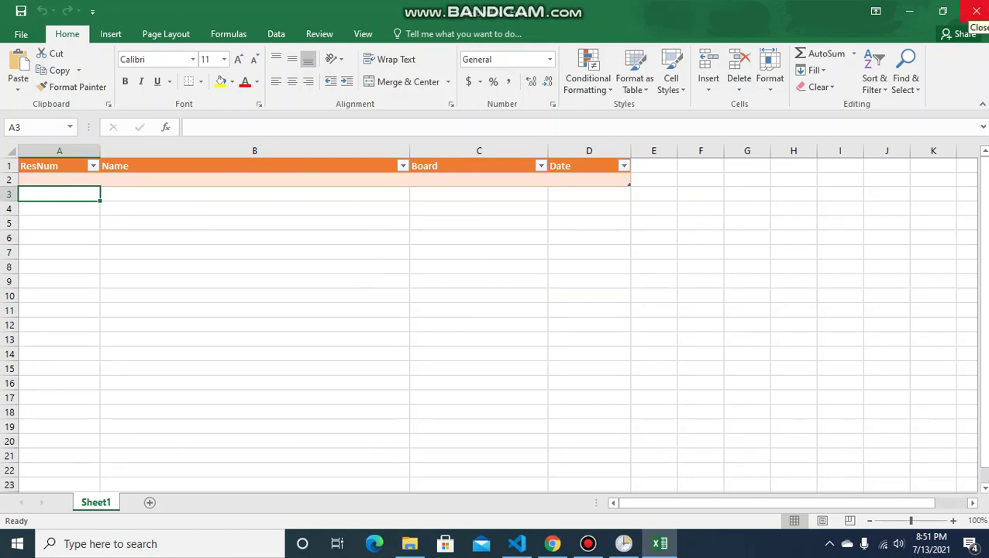
left_click(976, 13)
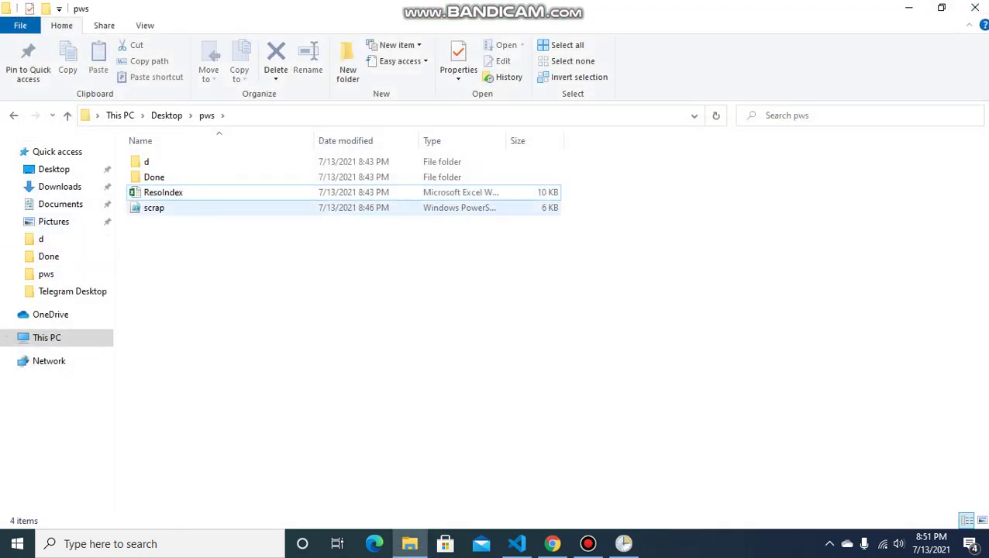
left_click(342, 240)
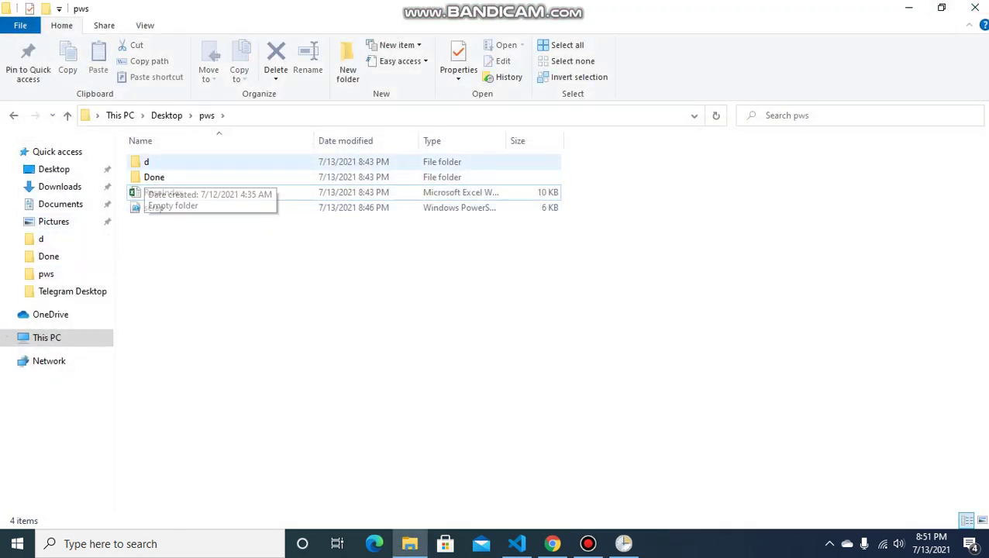
double_click(155, 177)
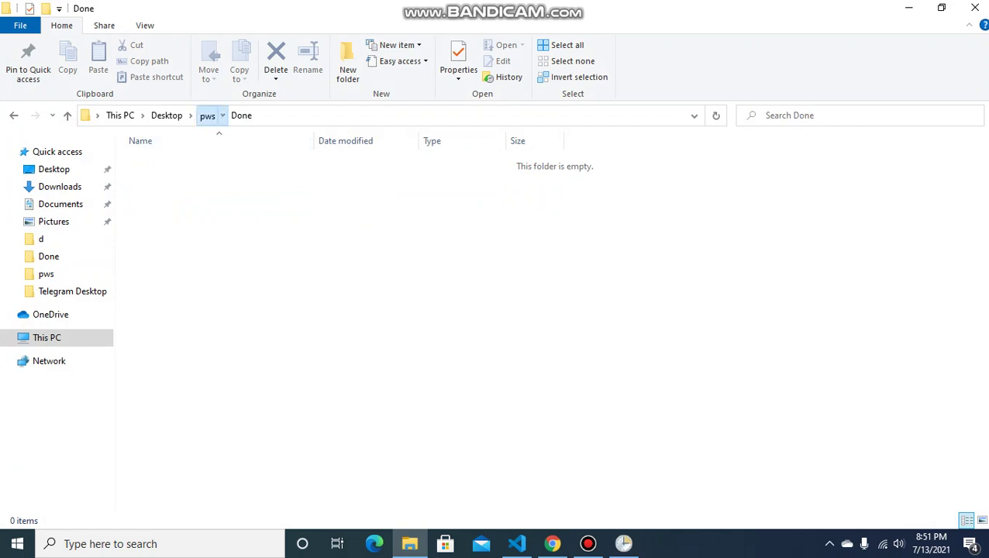
- Examine the source documents in the d folder inside pws, and return to the pws folder
left_click(206, 115)
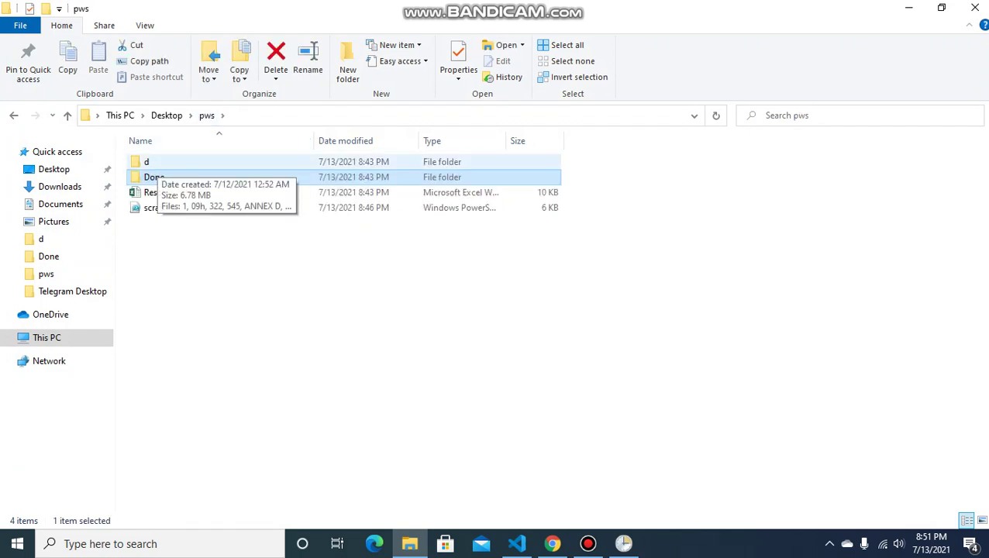
left_click(146, 162)
double_click(146, 161)
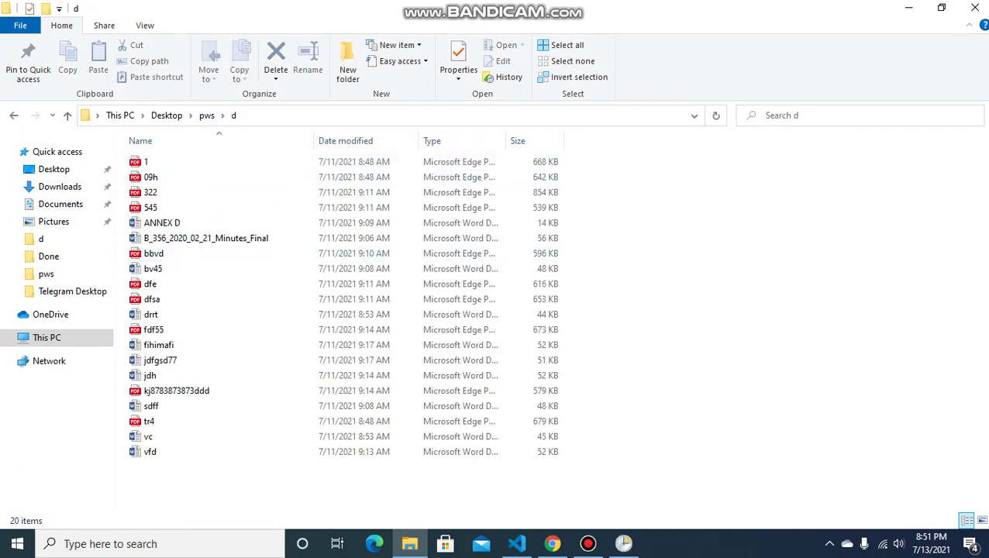
left_click(207, 114)
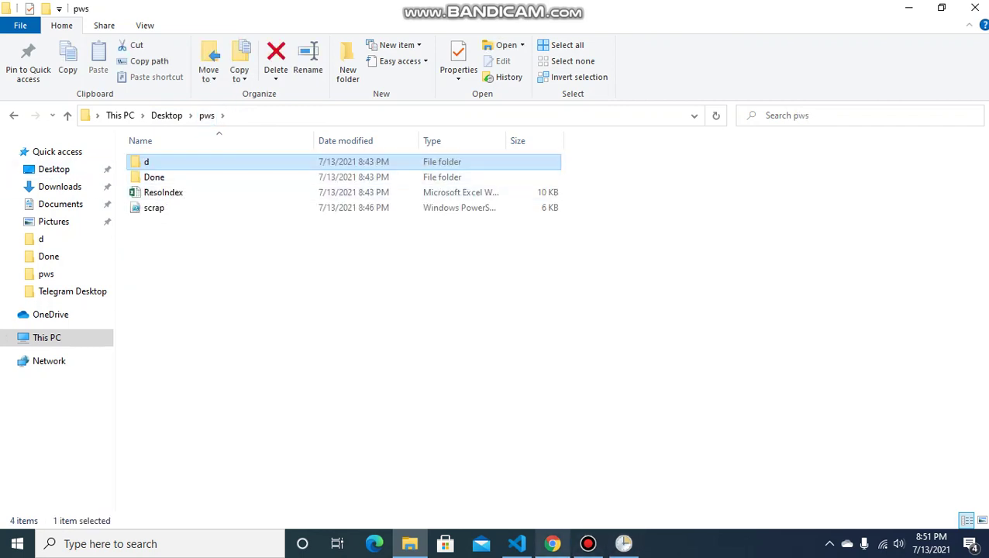
- Switch to Task Scheduler and run the Doc to Excel task immediately
left_click(624, 544)
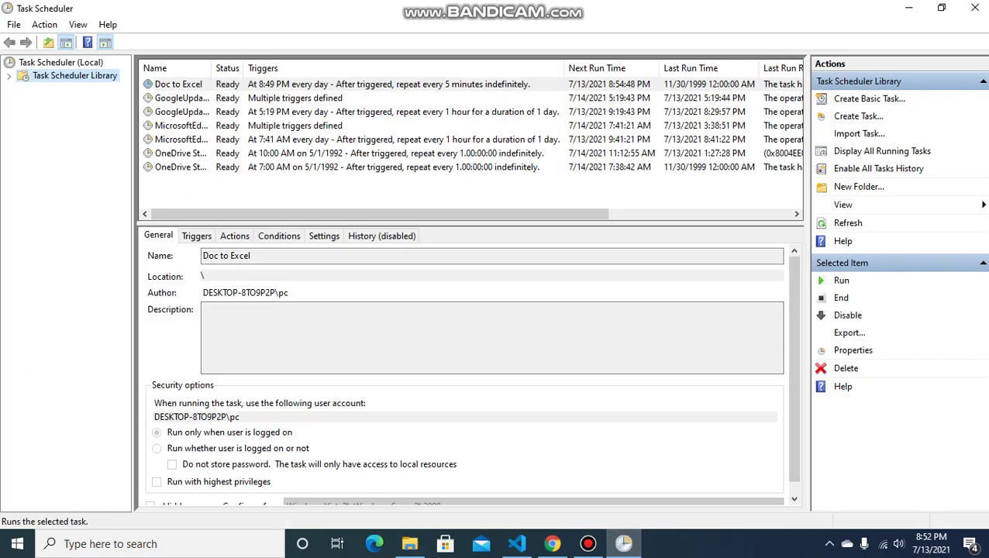
left_click(841, 280)
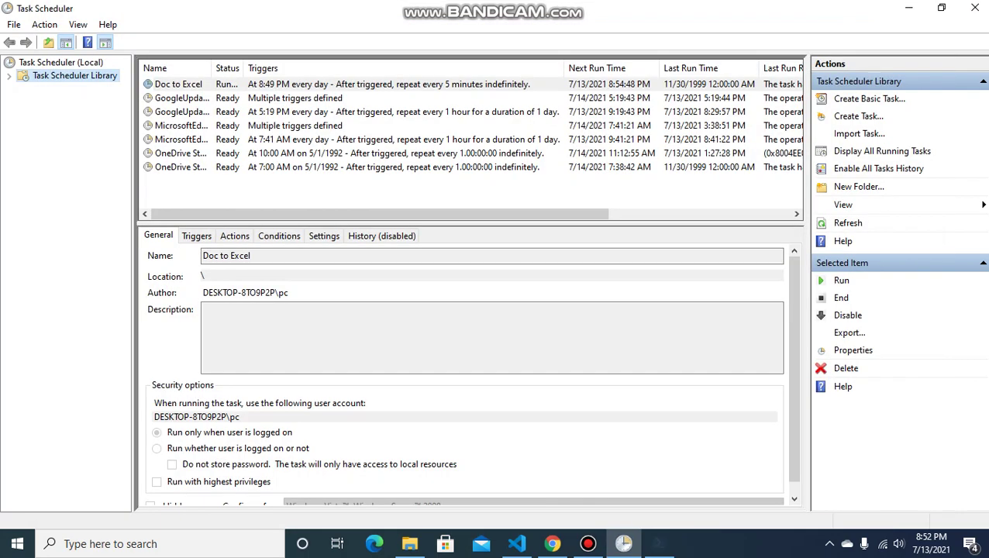
- Switch to File Explorer and check the contents of the Done and d folders inside pws
left_click(409, 544)
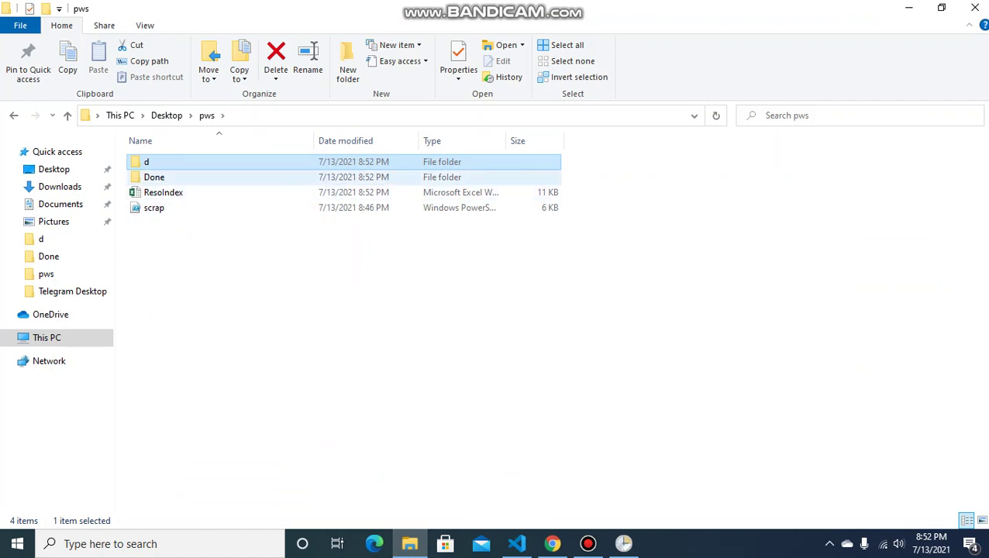
double_click(154, 176)
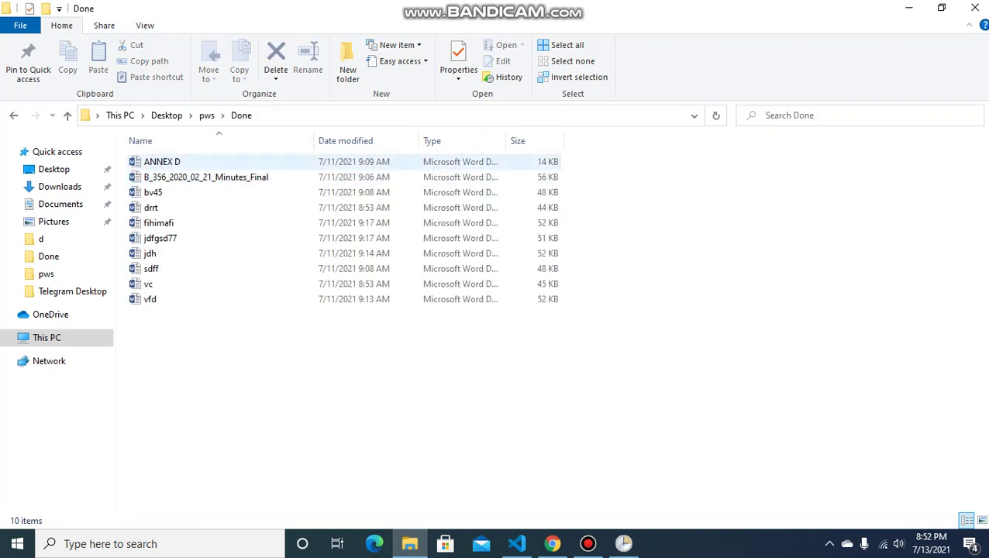
left_click(206, 115)
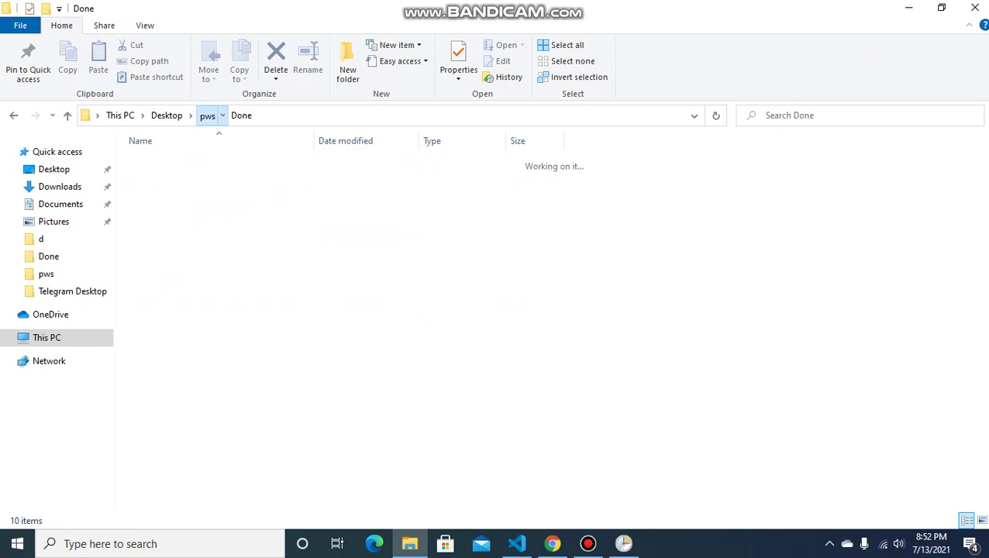
left_click(147, 161)
double_click(147, 162)
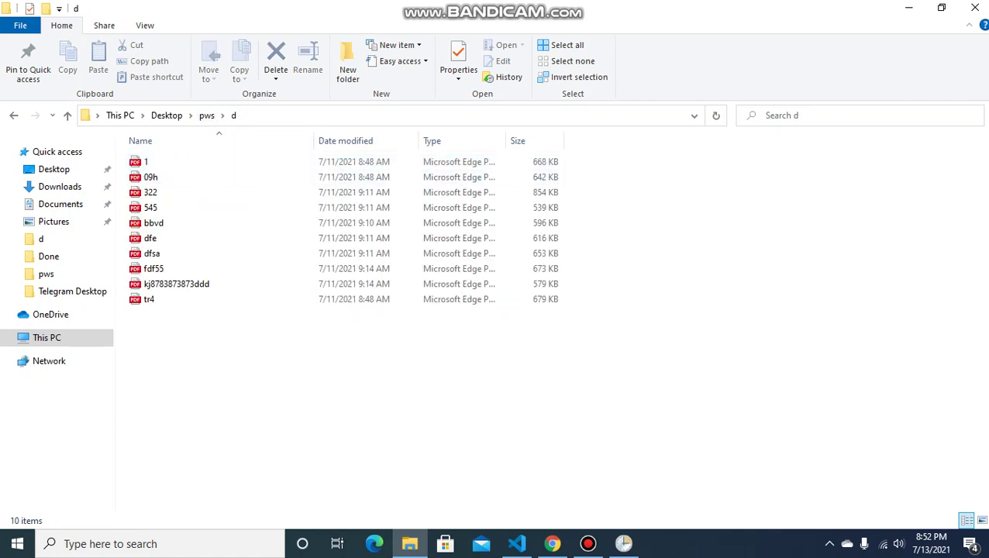
left_click(207, 115)
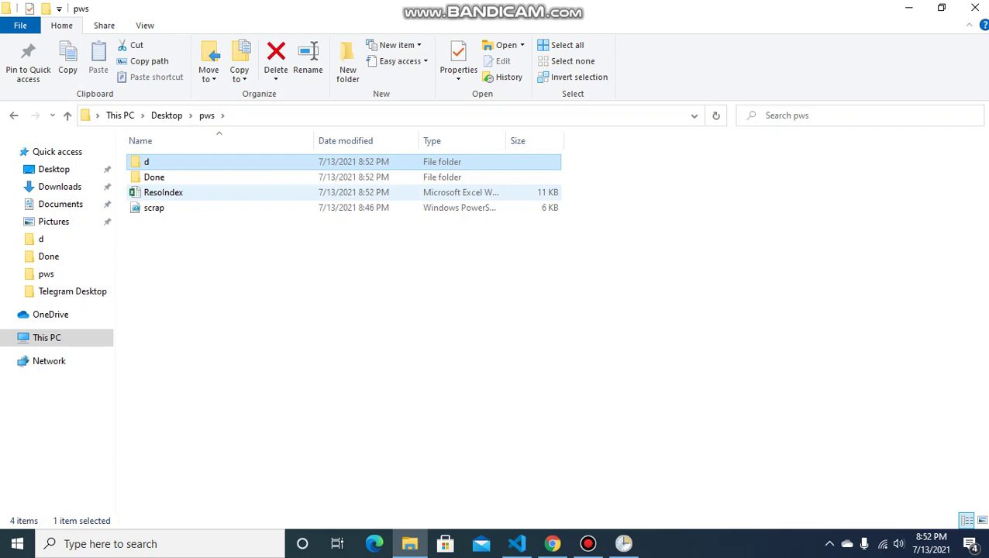
- Open the ResoIndex workbook from pws in Excel, dismissing the licence error, and review the extracted rows on Sheet1
double_click(163, 193)
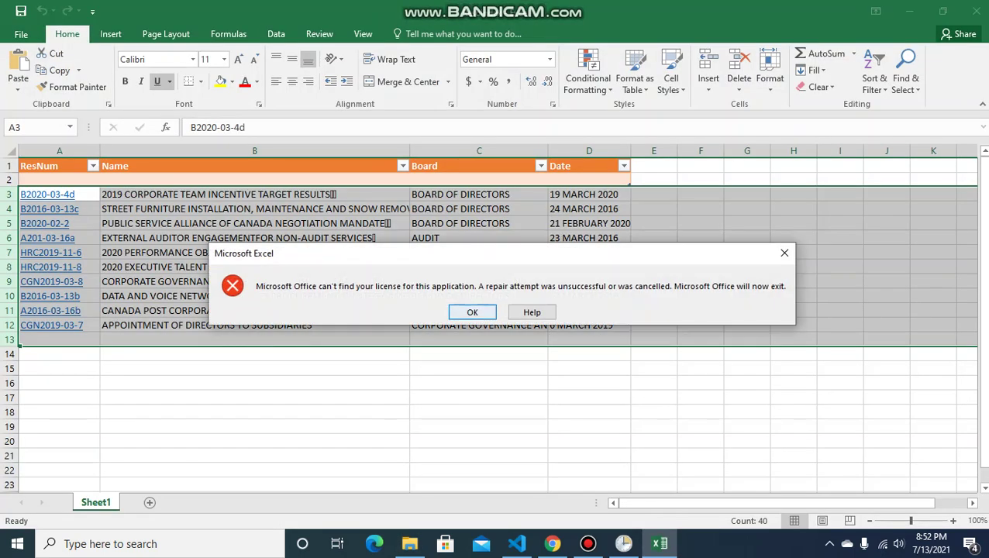
key("Return")
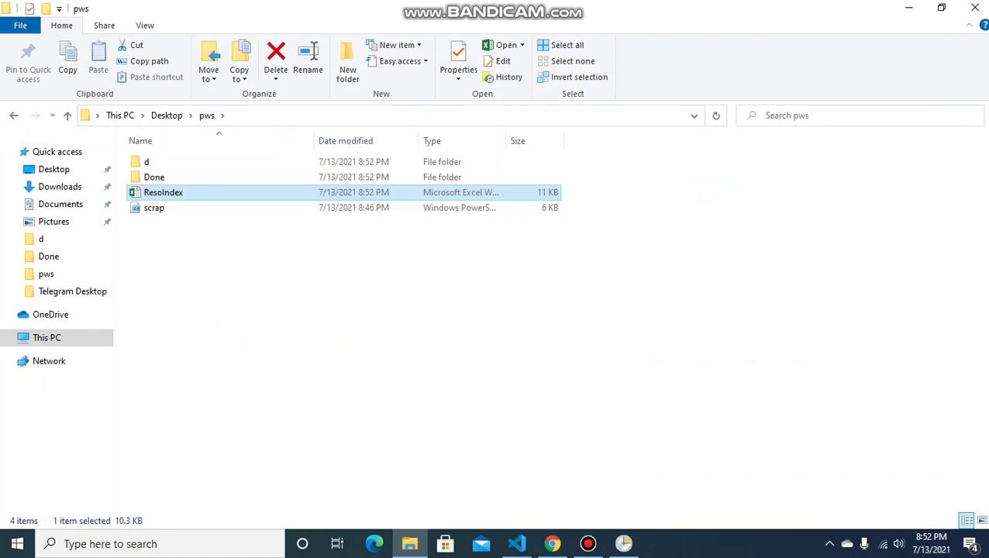
key("Return")
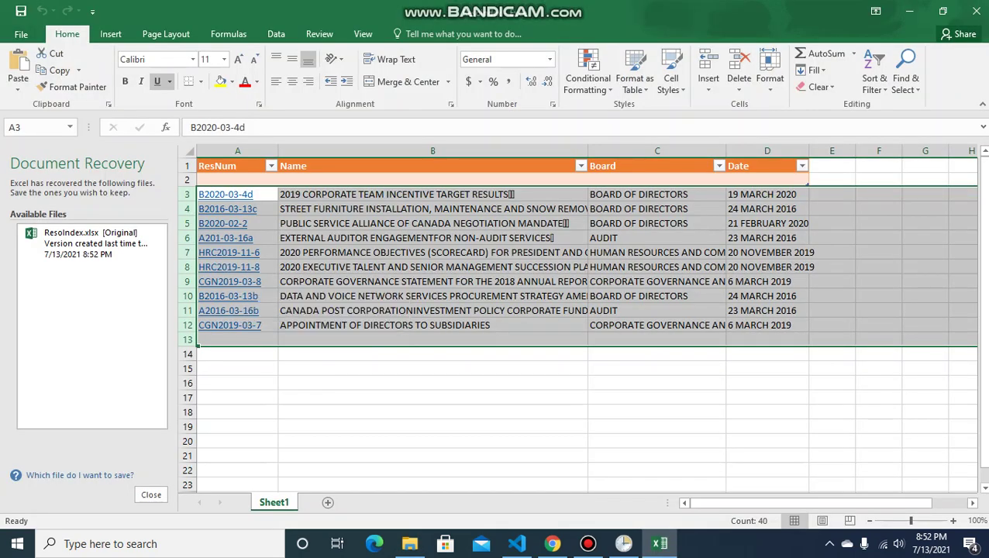
left_click(433, 325)
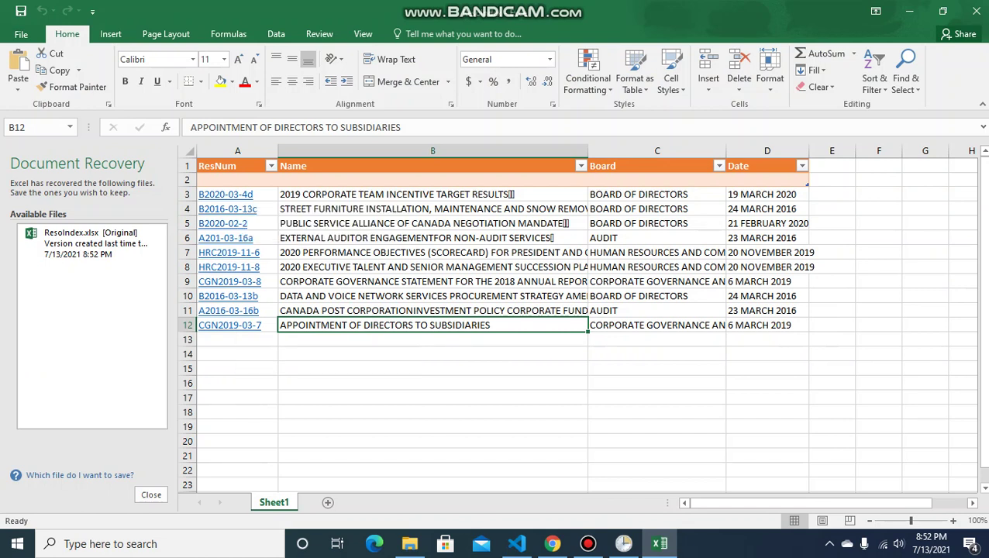
- Follow the B2016-03-13b link in the ResNum column, allow the Word document sdff.docx to open, and compare it with its row in Excel
left_click(228, 296)
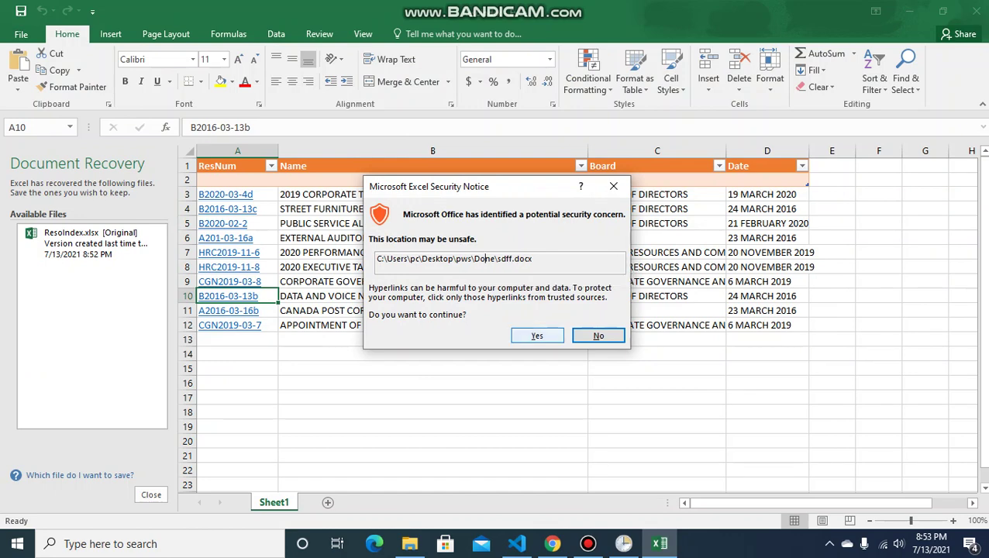
left_click(538, 336)
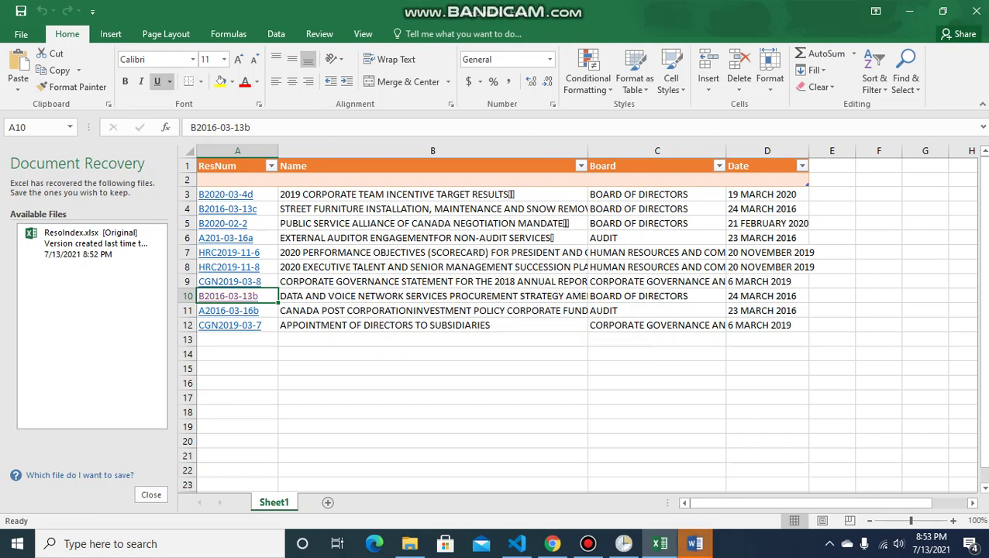
mouse_move(695, 544)
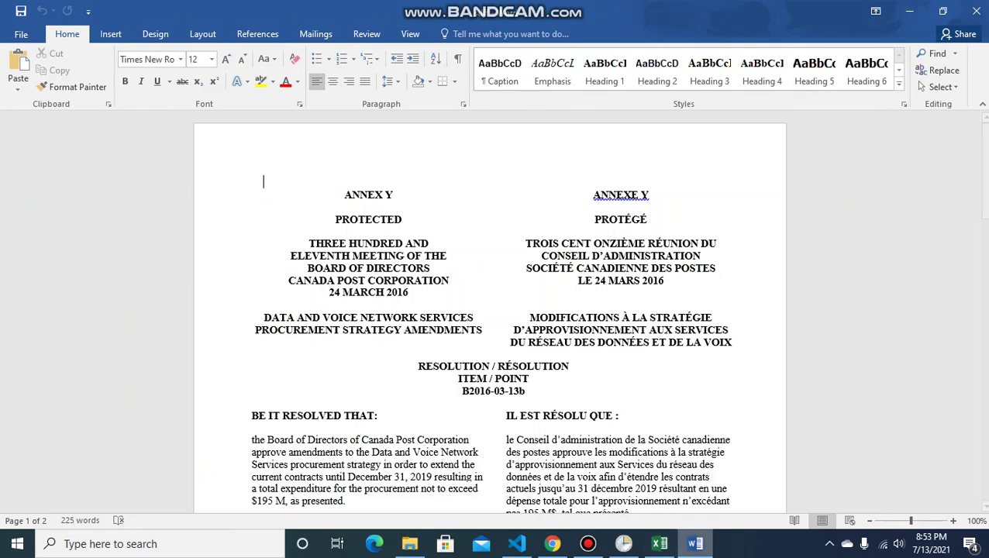
left_click(659, 544)
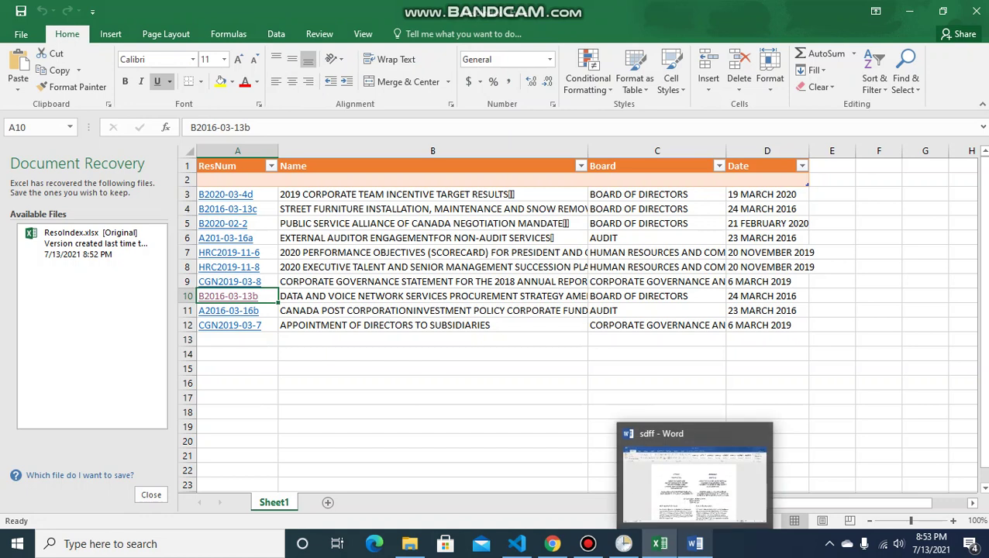
left_click(433, 296)
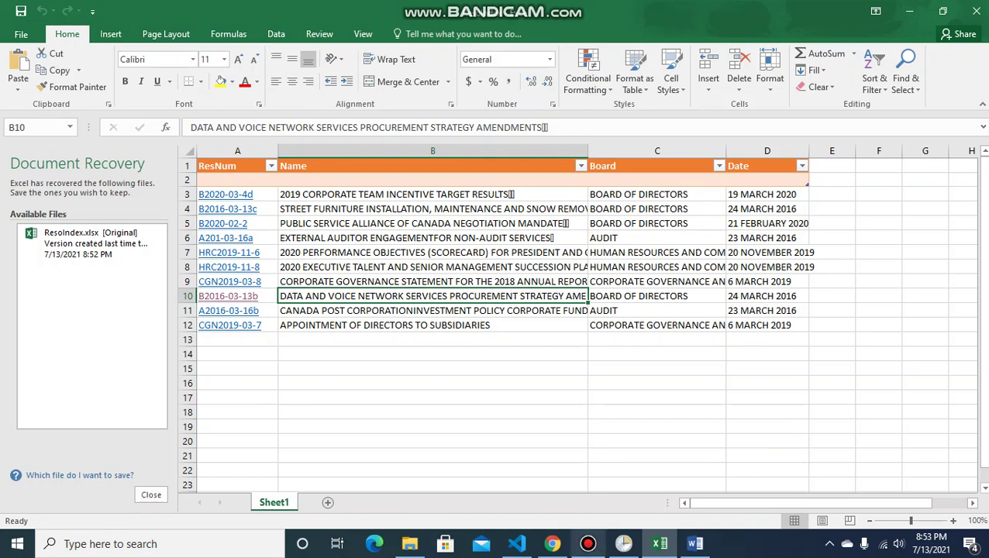
- Switch to Task Scheduler and delete the Doc to Excel task from the library
left_click(624, 544)
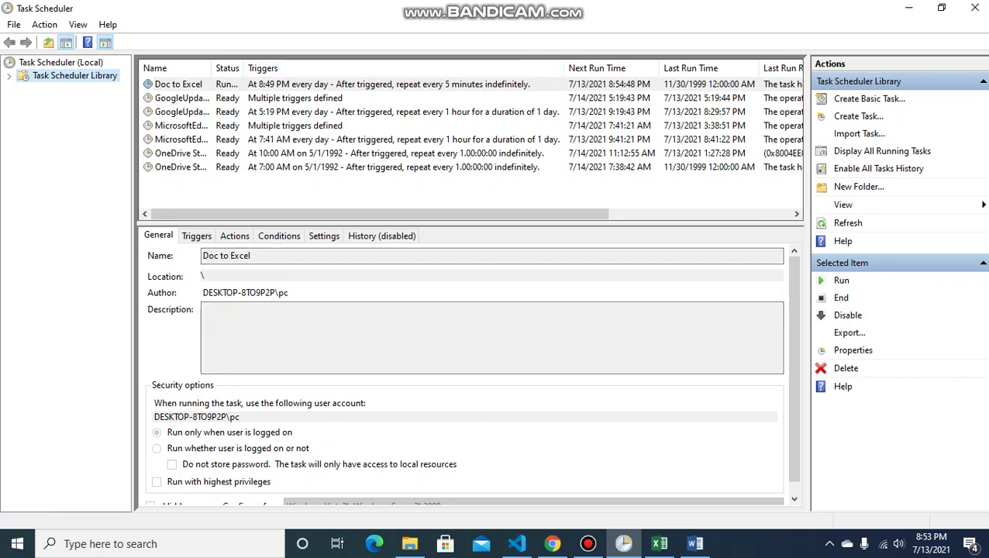
left_click(388, 111)
left_click(388, 84)
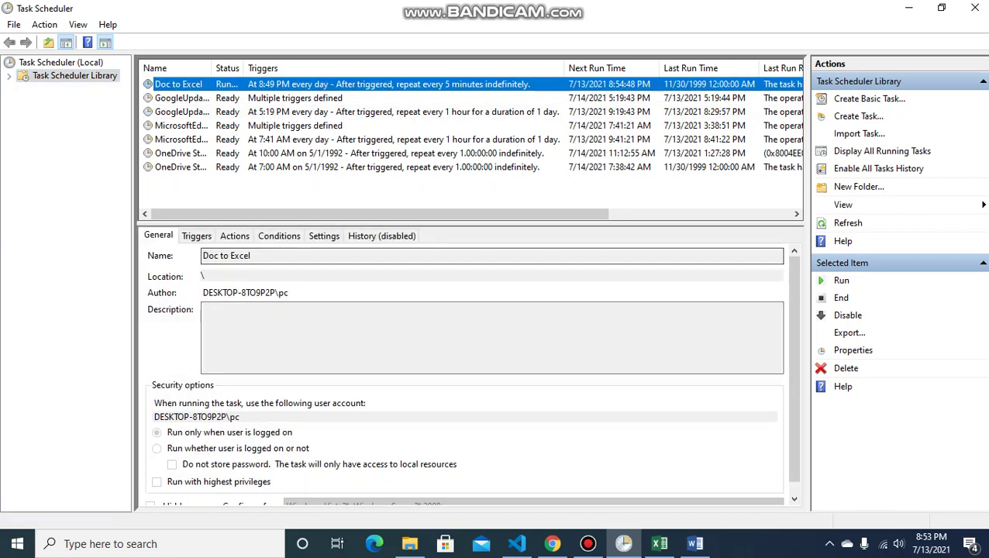
left_click(846, 369)
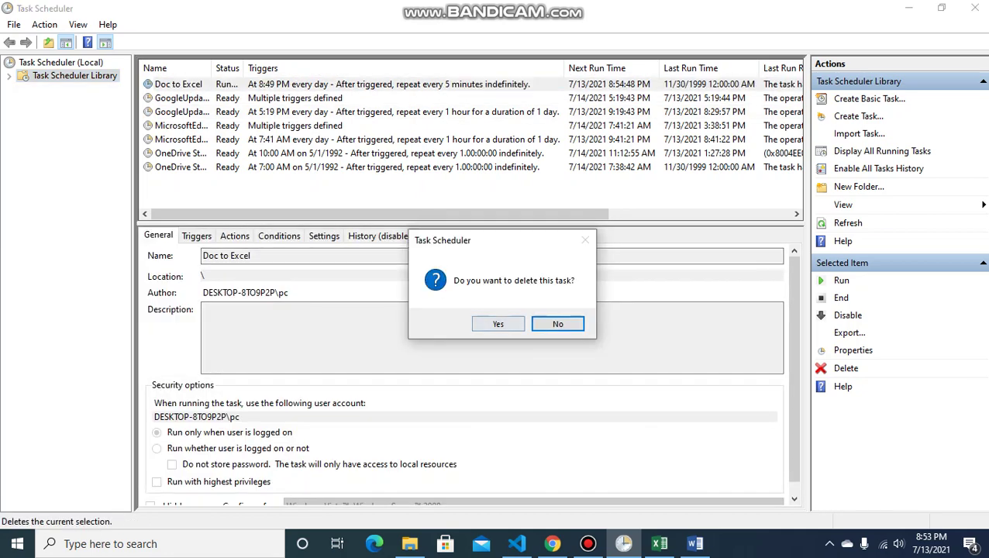
left_click(498, 324)
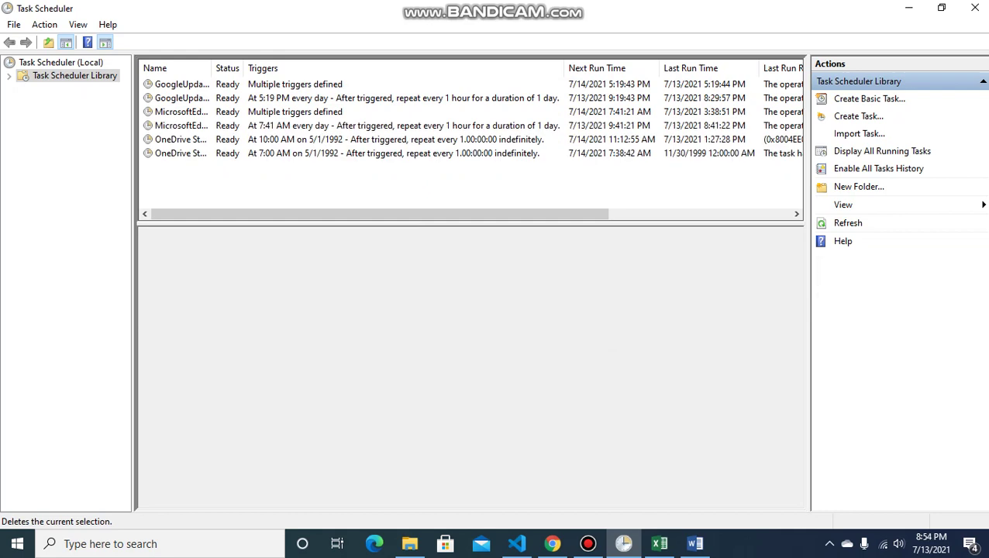
left_click(588, 543)
left_click(674, 69)
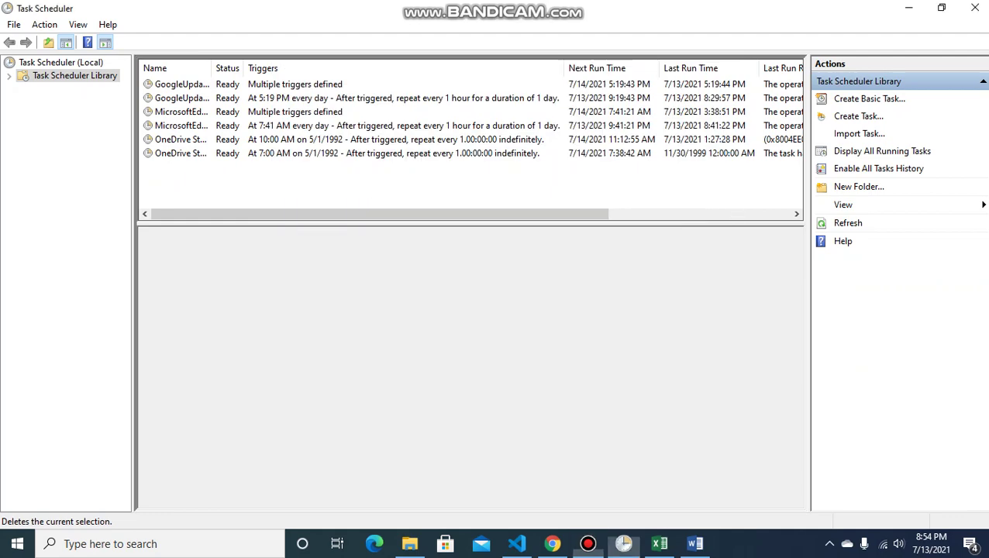
left_click(588, 544)
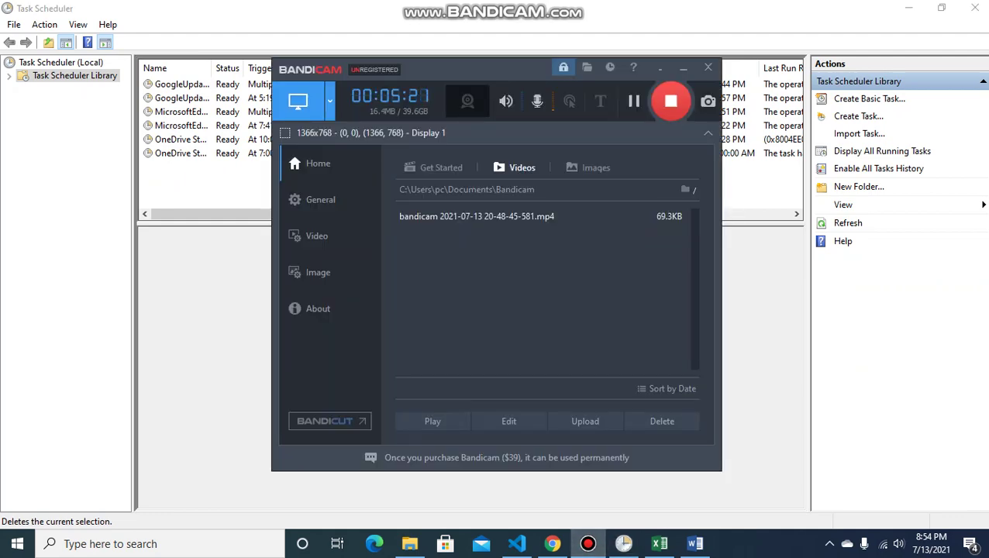